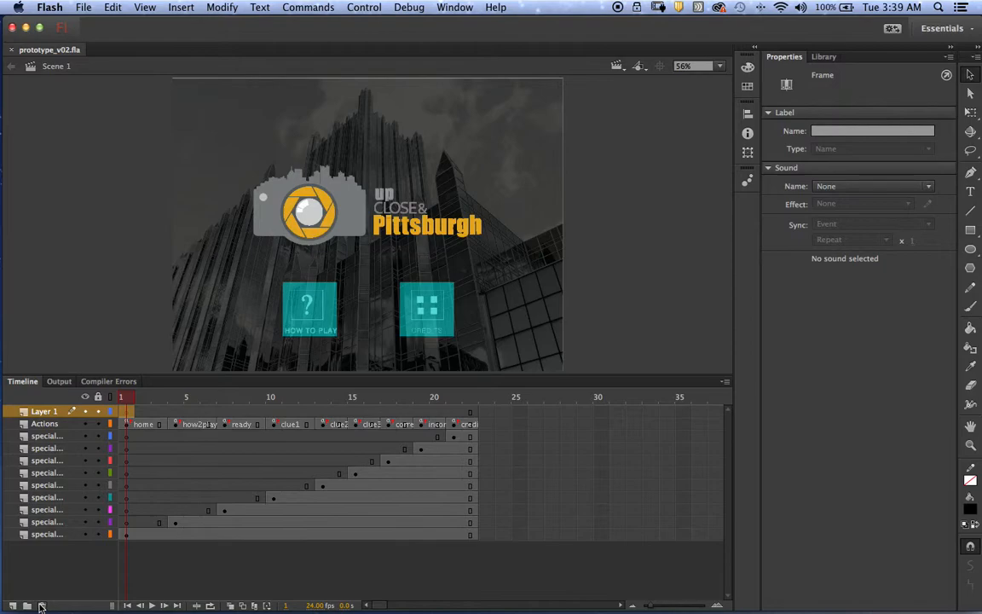
Step: Delete the empty Layer 1 above the Actions layer
click(40, 606)
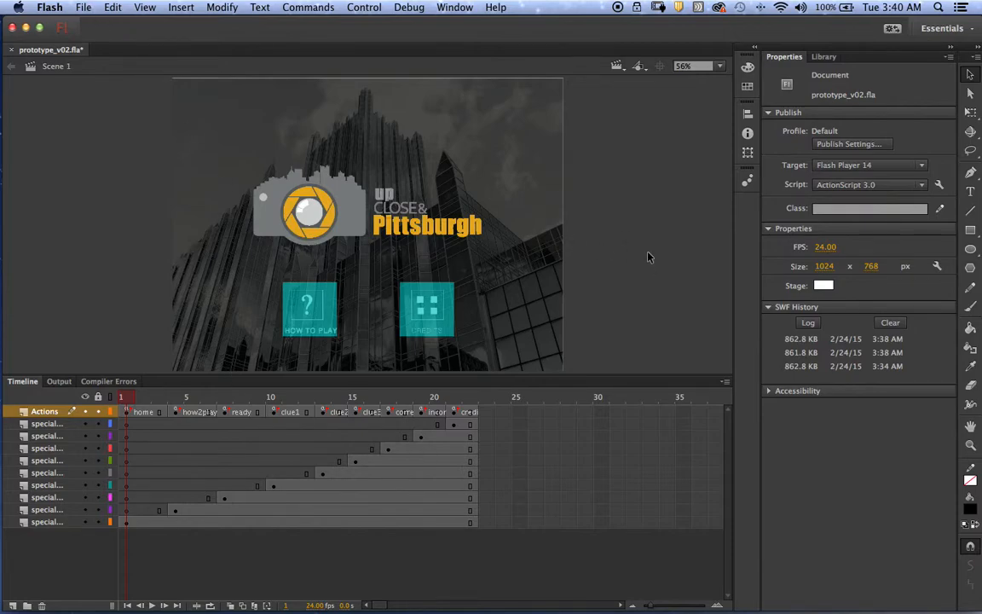
Step: Test the movie, play the question-mark level from the how-to-play page through its clues, and return to the home screen
key(super+Return)
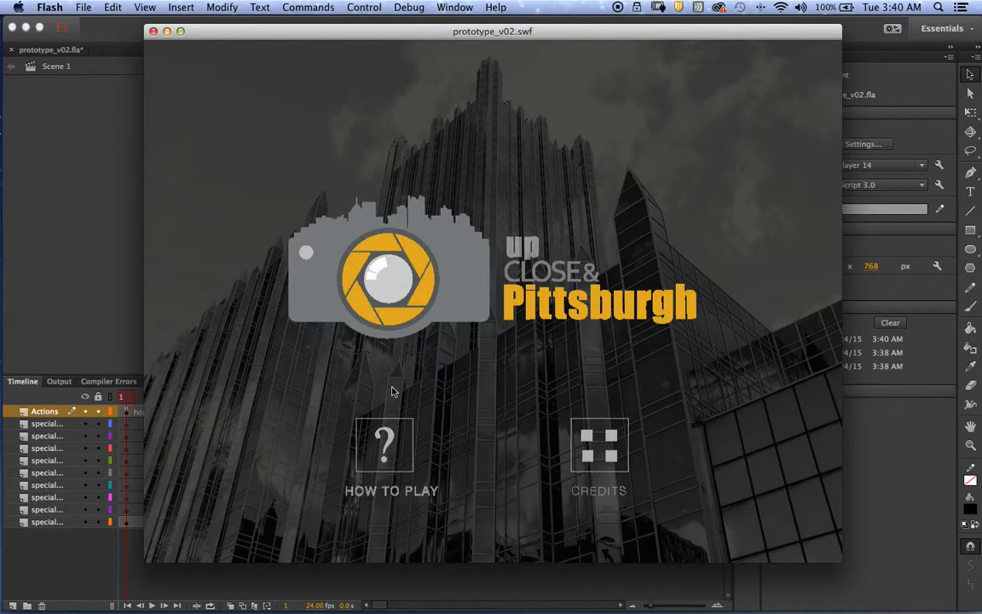
click(381, 455)
click(797, 491)
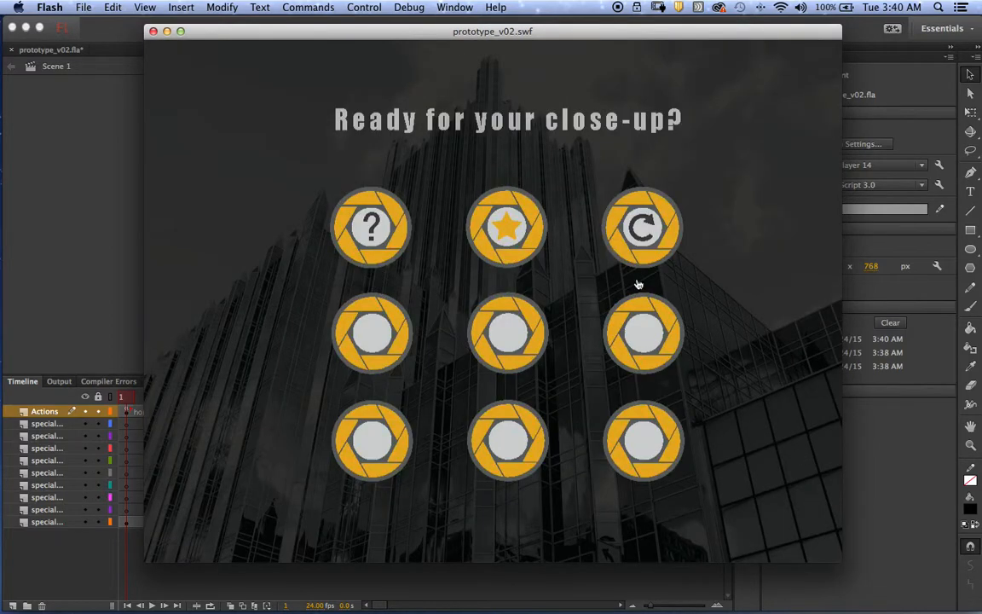
click(385, 215)
click(298, 207)
click(328, 246)
click(327, 291)
click(237, 101)
Step: Go through How to Play to level select and play a level, answering South 10th St. Bridge, Panhandle bridge and Smithfield Bridge
click(381, 454)
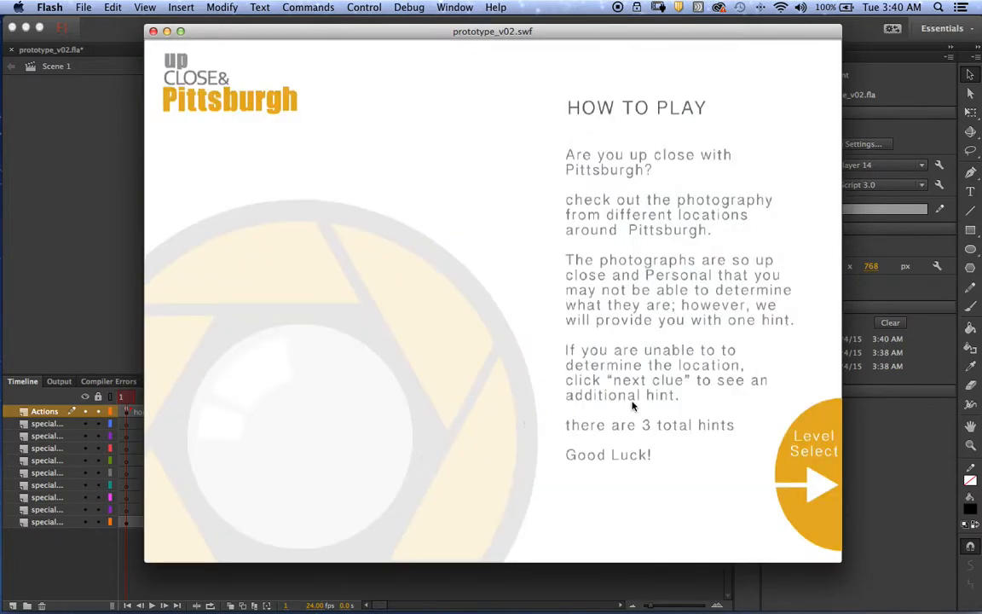
click(794, 476)
click(636, 336)
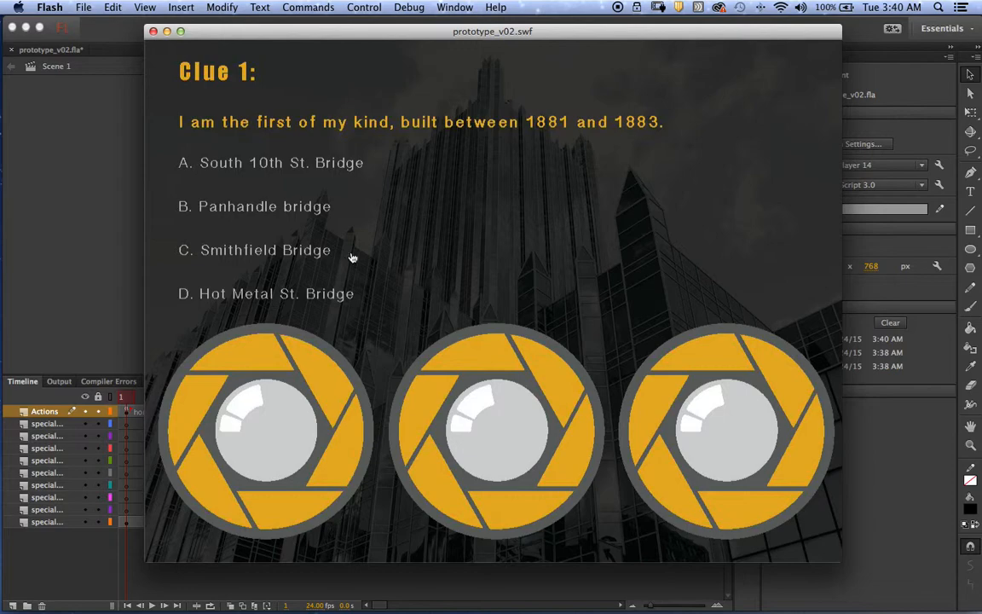
click(260, 180)
click(275, 229)
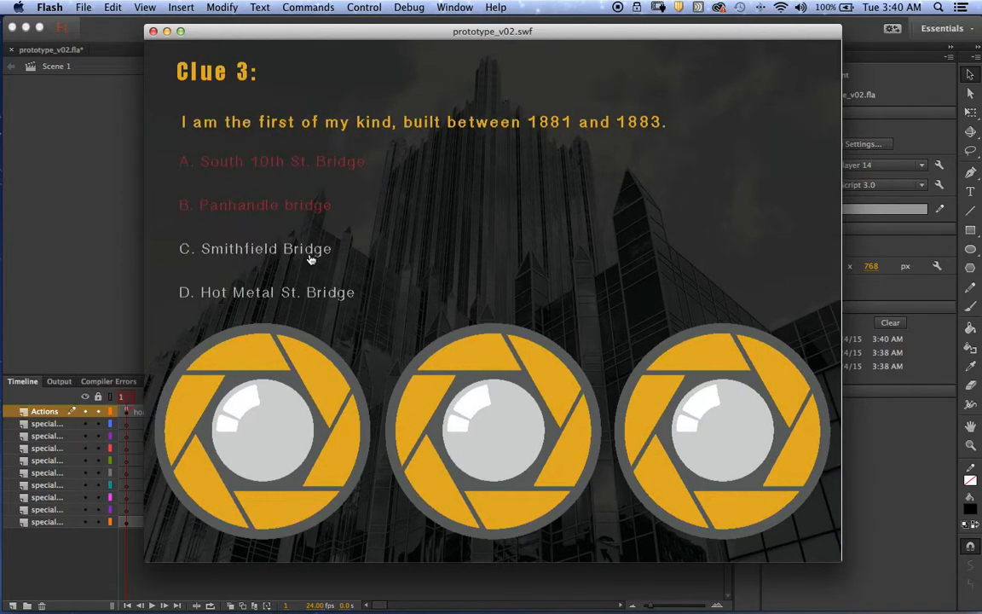
click(296, 249)
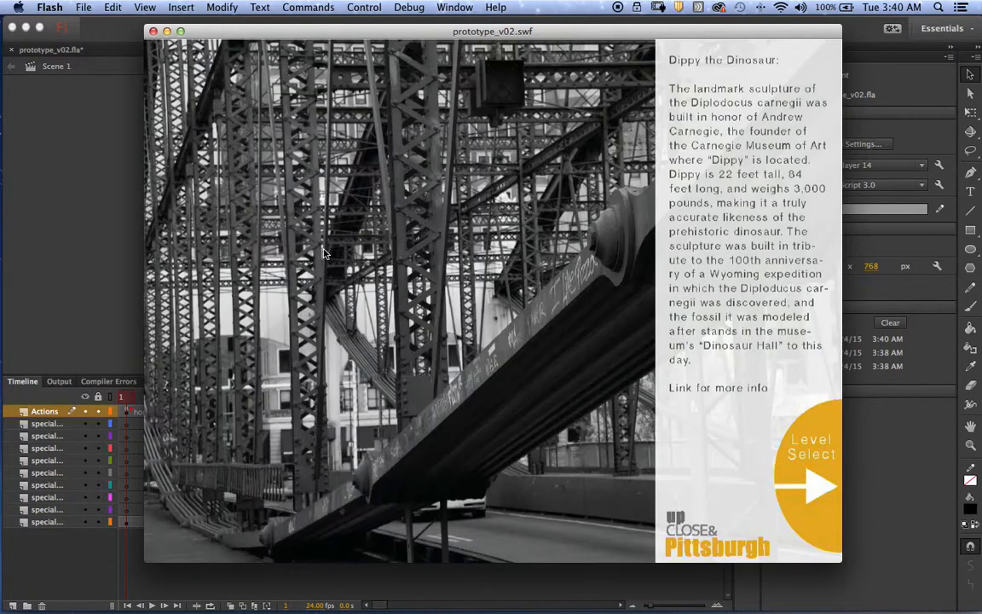
Step: Return to level select, replay the question-mark level with several answers, and go back to the home screen
click(798, 487)
click(361, 228)
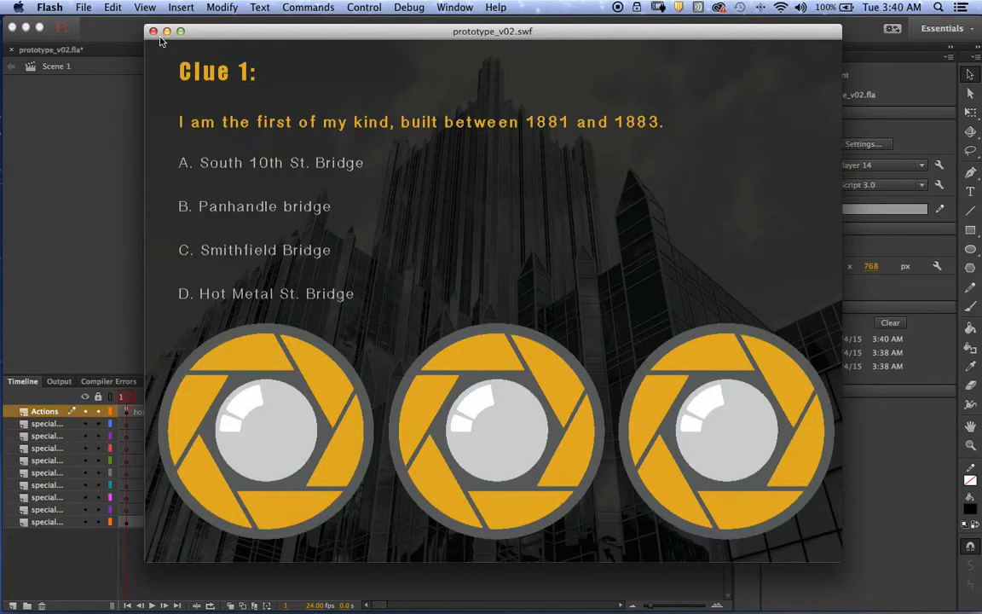
click(243, 207)
click(299, 242)
click(312, 255)
click(678, 533)
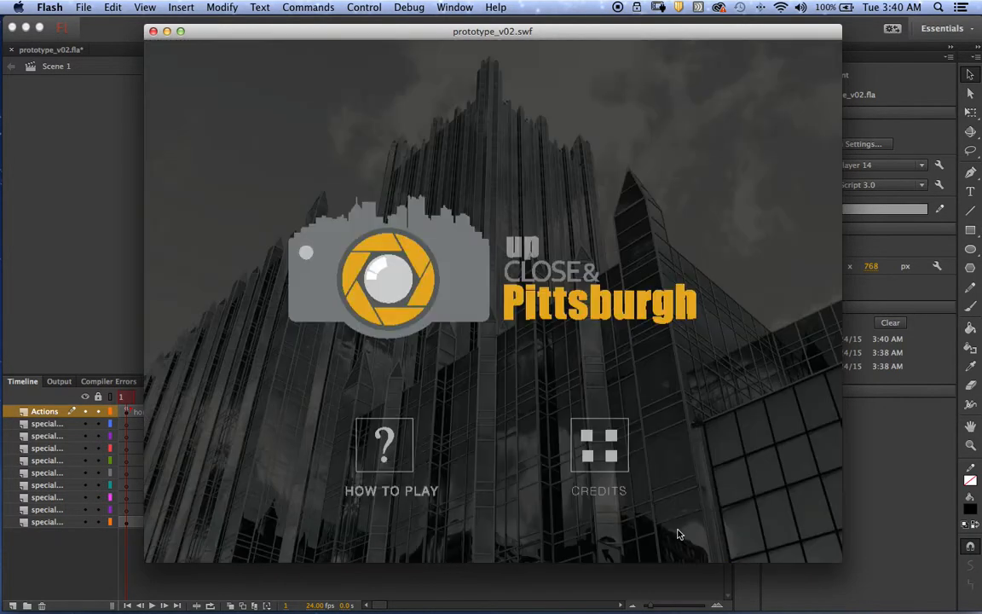
Step: Start another level from How to Play, answer Clue 1 with Panhandle bridge, and close the movie preview
click(383, 442)
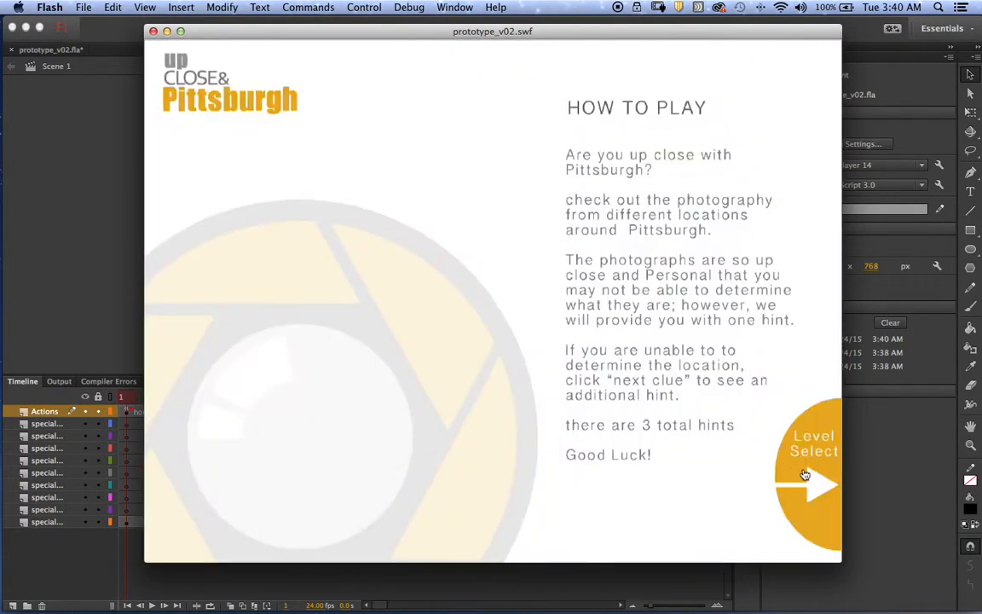
click(805, 474)
click(631, 434)
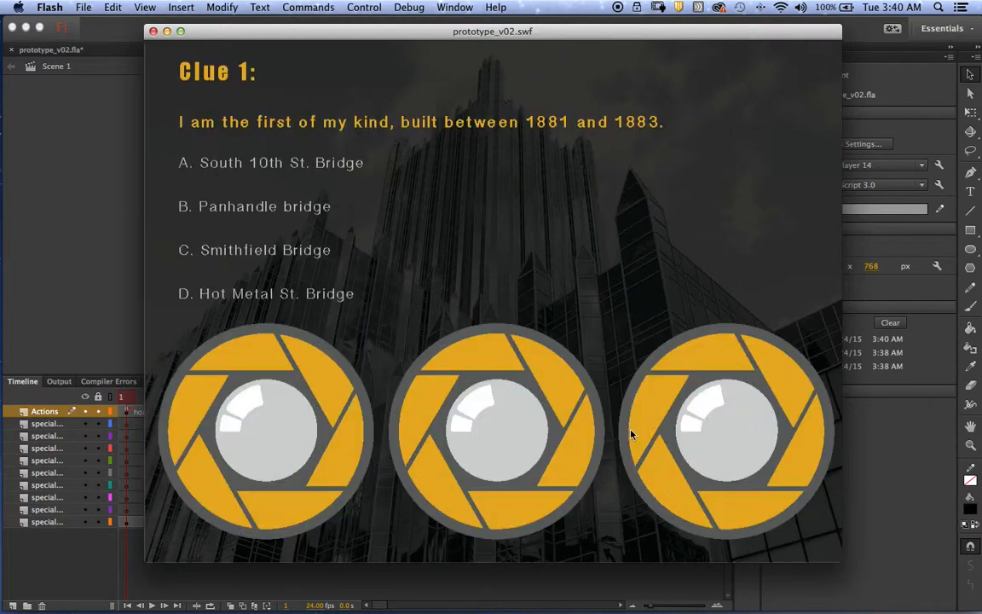
click(260, 206)
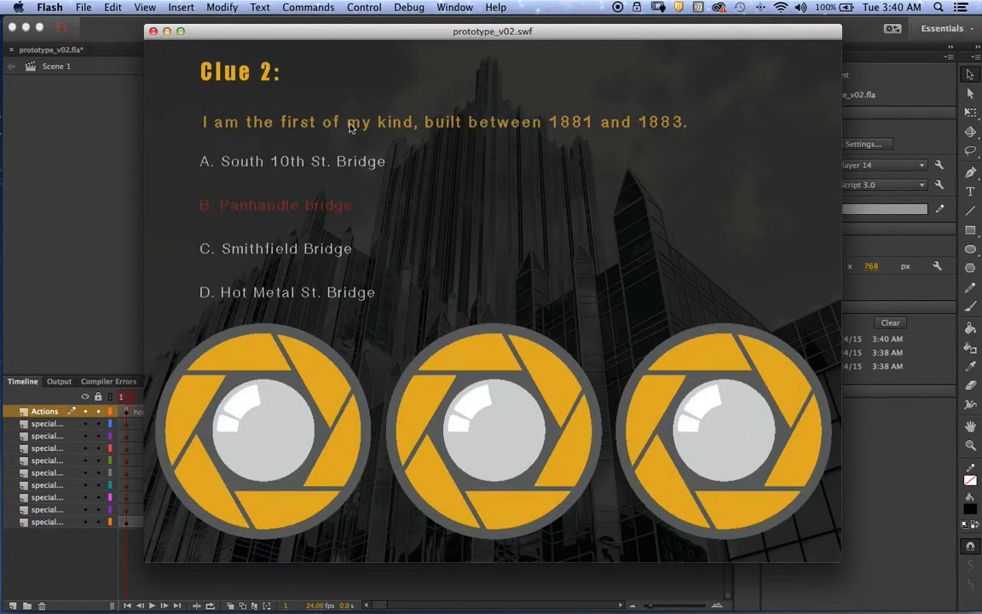
click(153, 31)
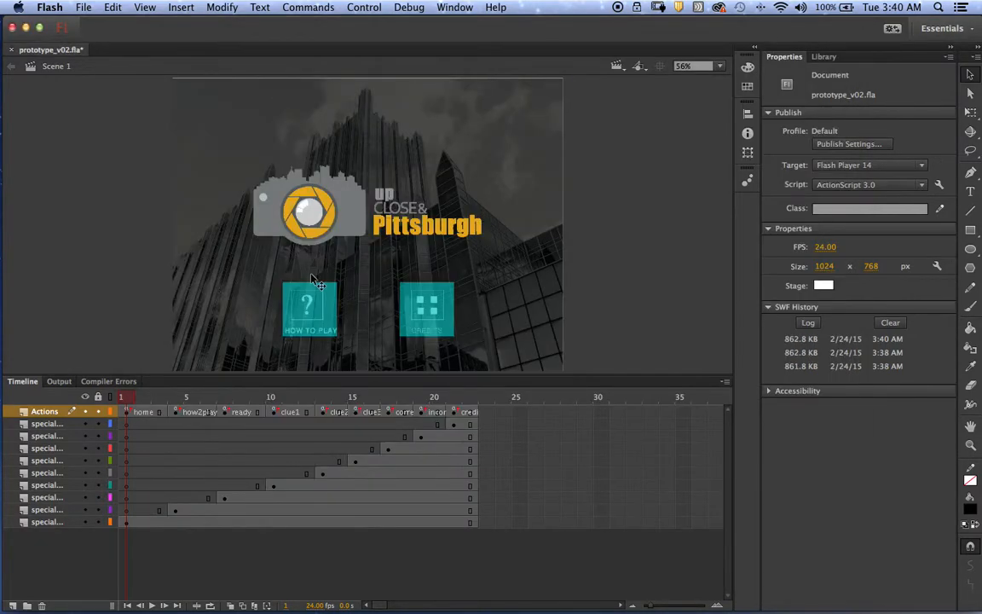
Step: Save the document as a new version named prototype_v03 on the Desktop in Flash Document format
click(84, 8)
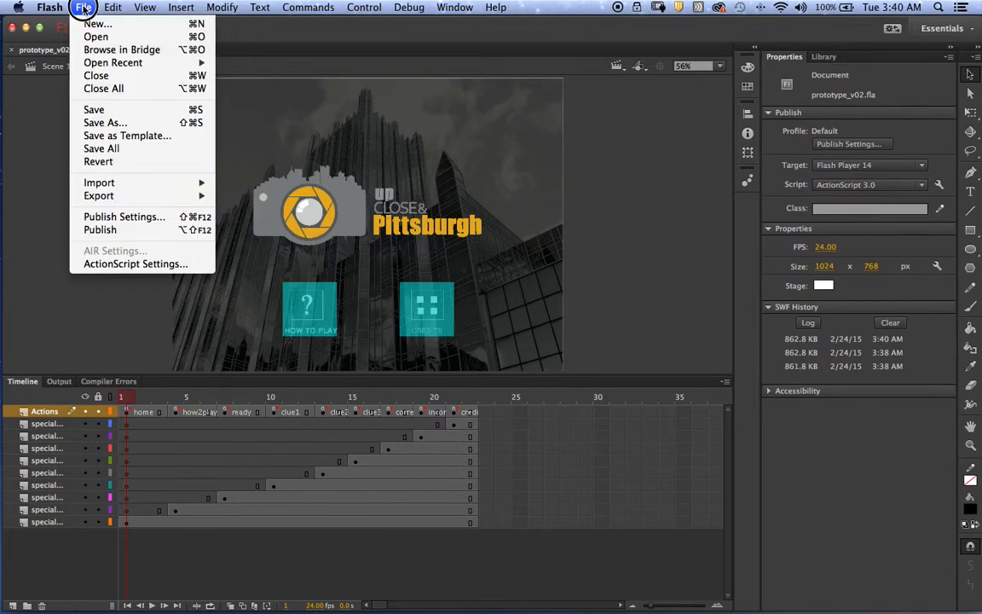
click(115, 125)
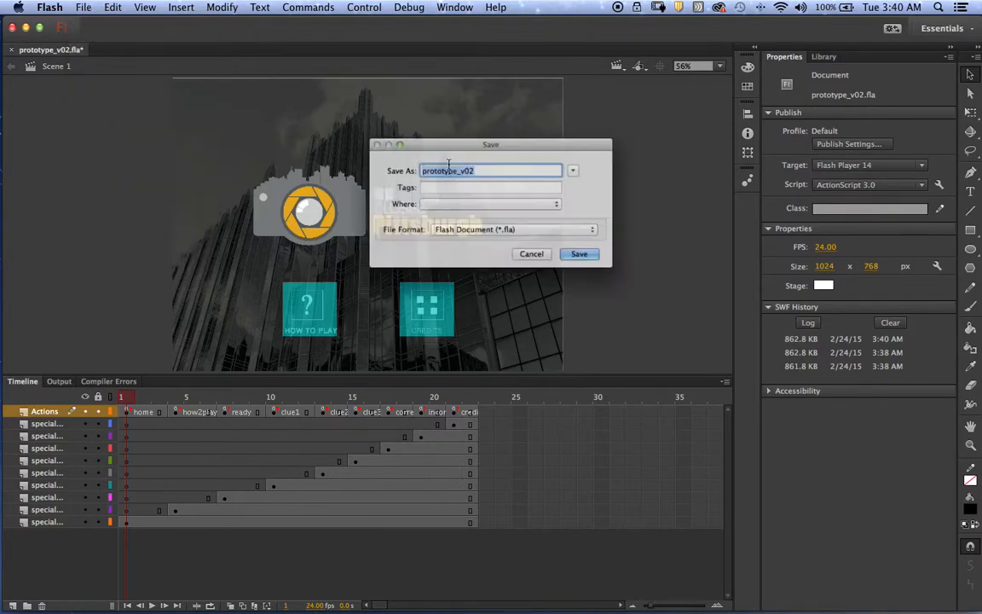
click(464, 162)
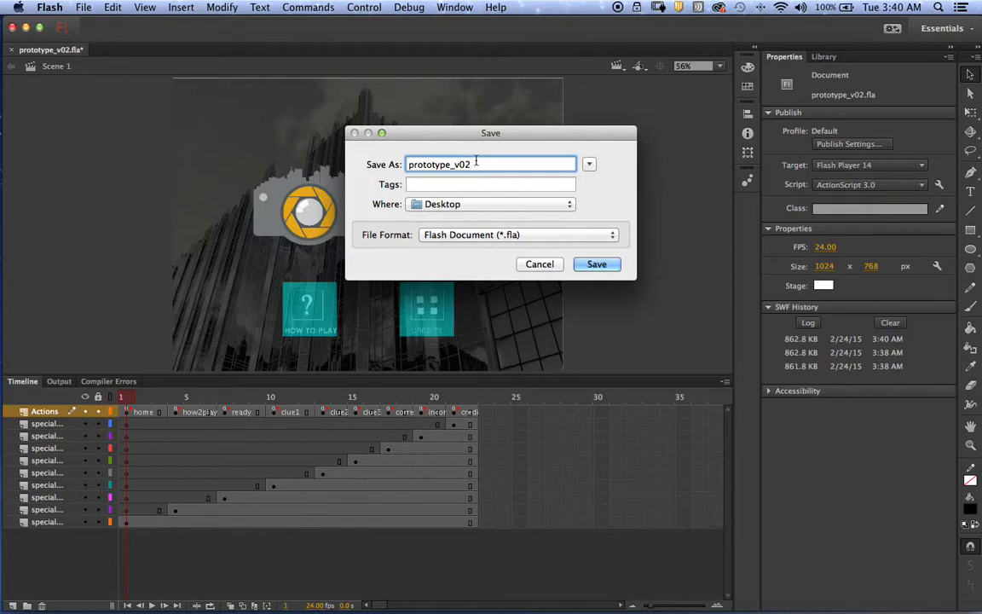
key(BackSpace)
text(3)
click(601, 265)
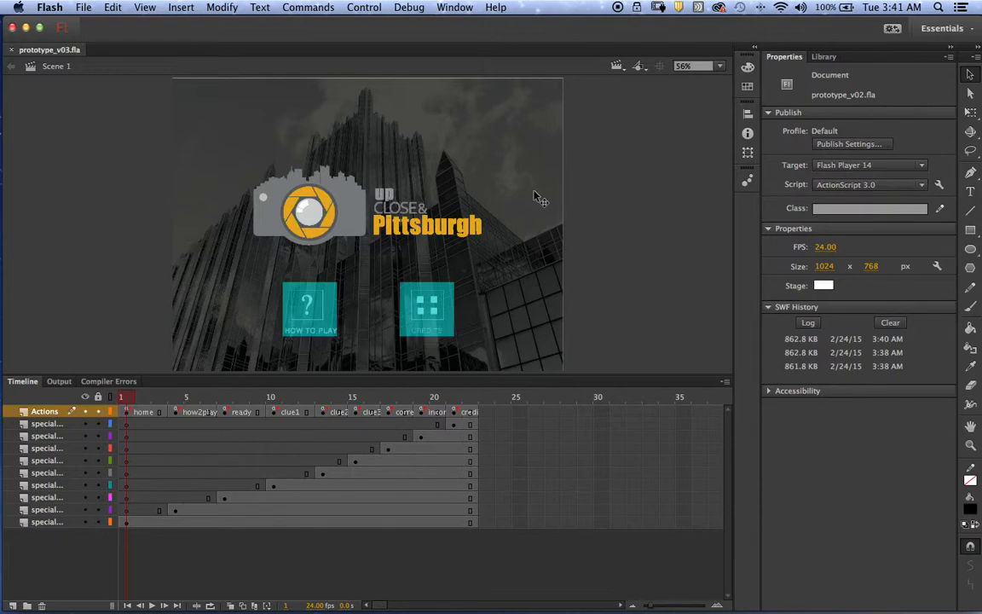
Step: Open the publish settings and look through the available Flash Player and AIR targets
click(83, 8)
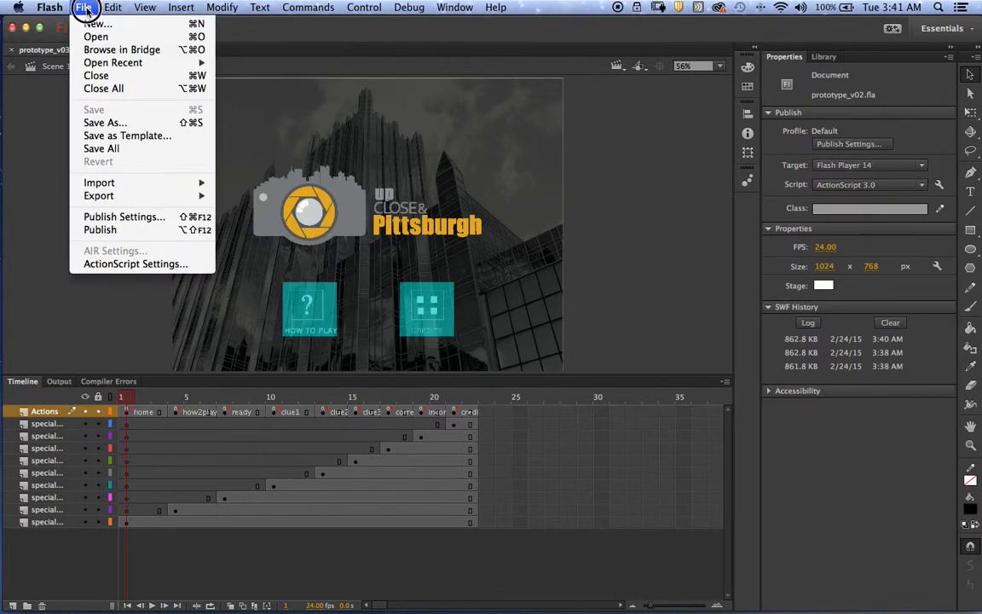
click(139, 218)
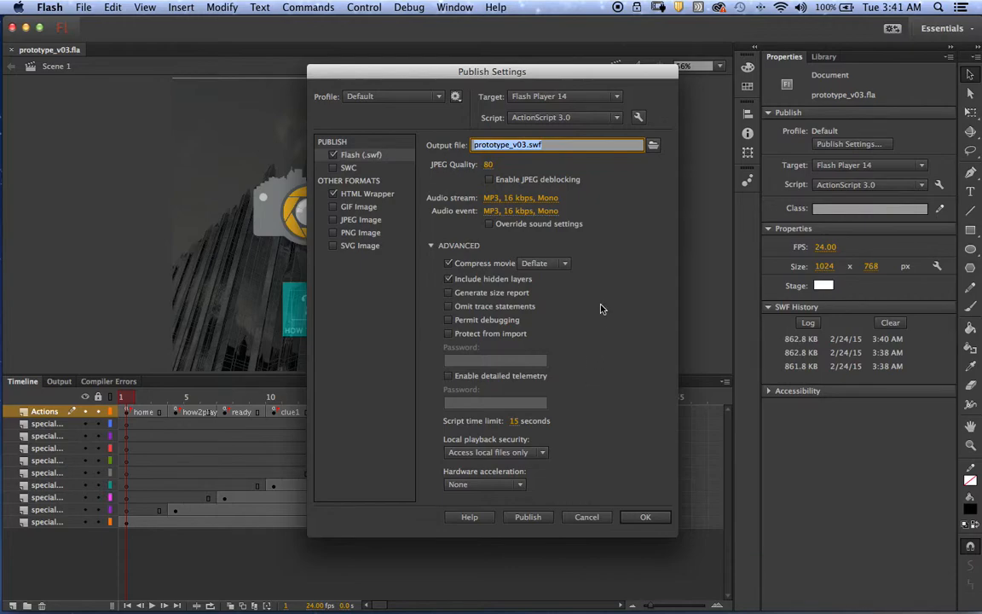
click(580, 96)
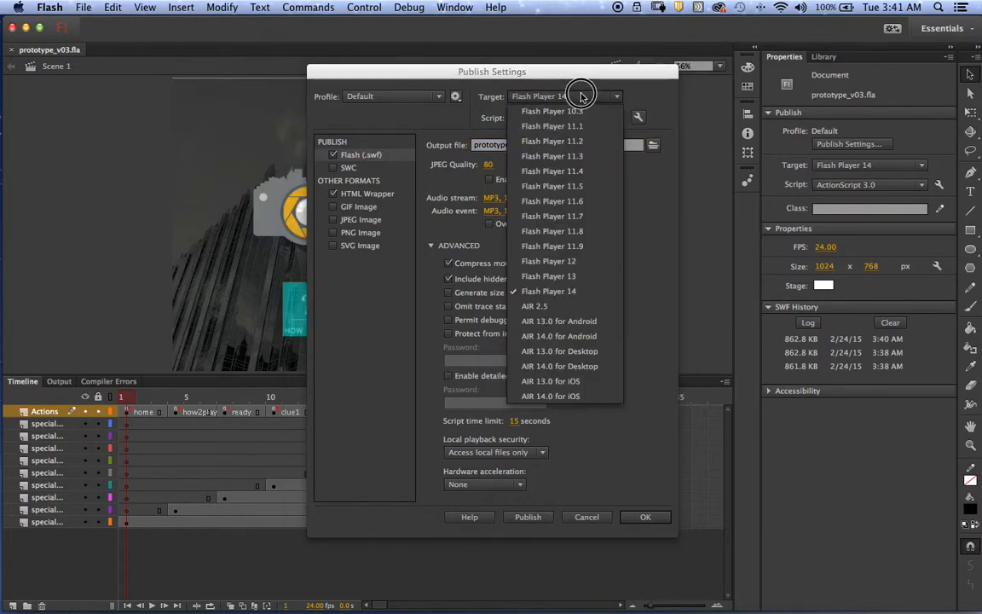
click(664, 100)
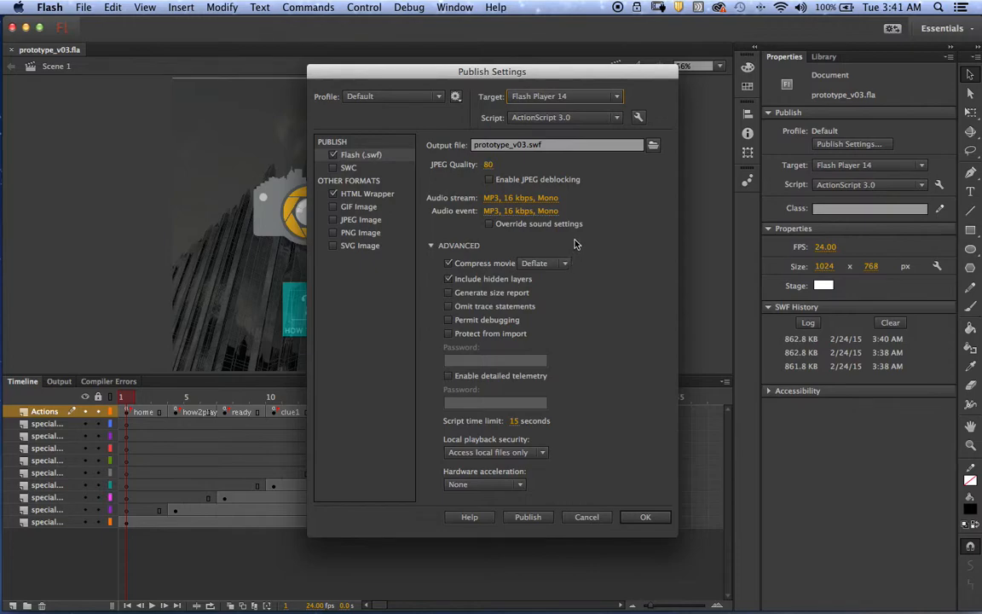
Step: Examine the advanced SWF publishing options, including the movie compression methods and the password protection from import
click(432, 246)
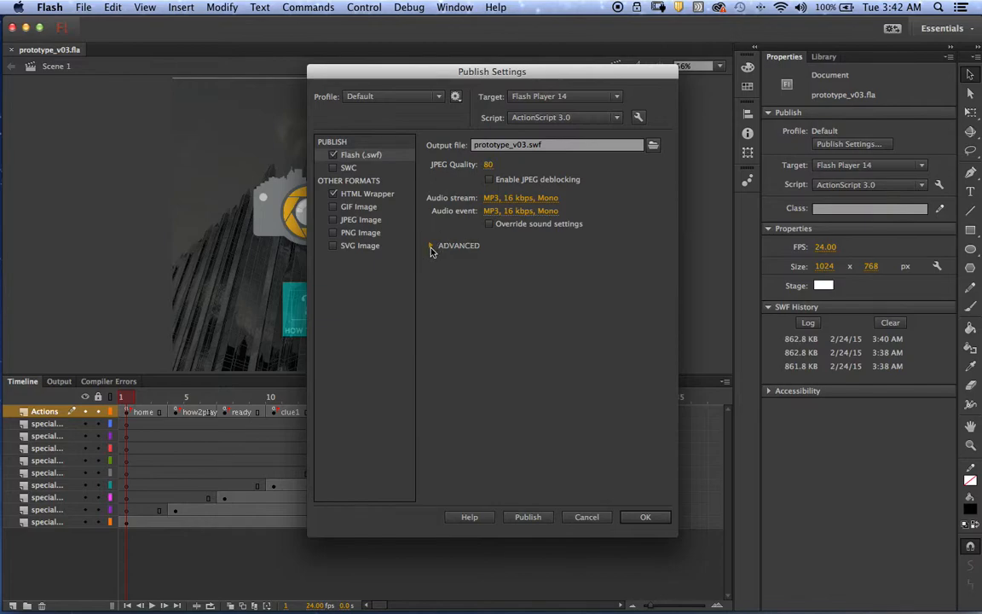
click(431, 246)
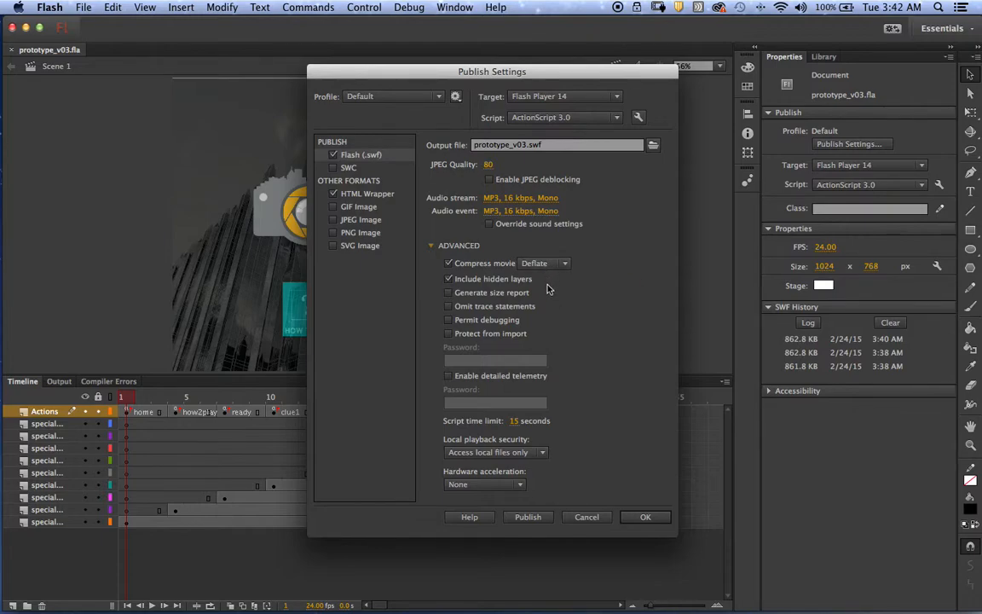
click(547, 261)
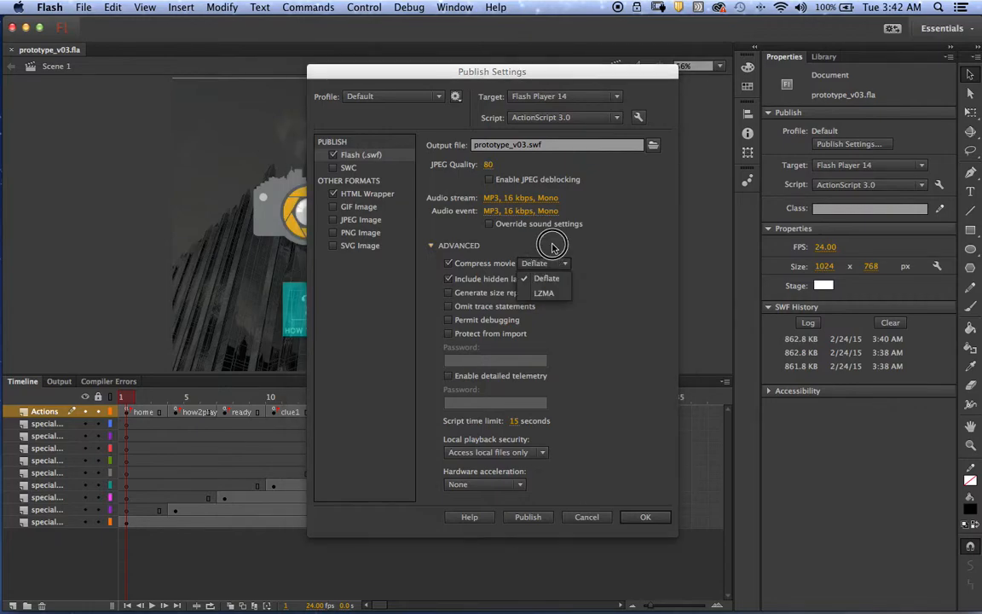
click(550, 278)
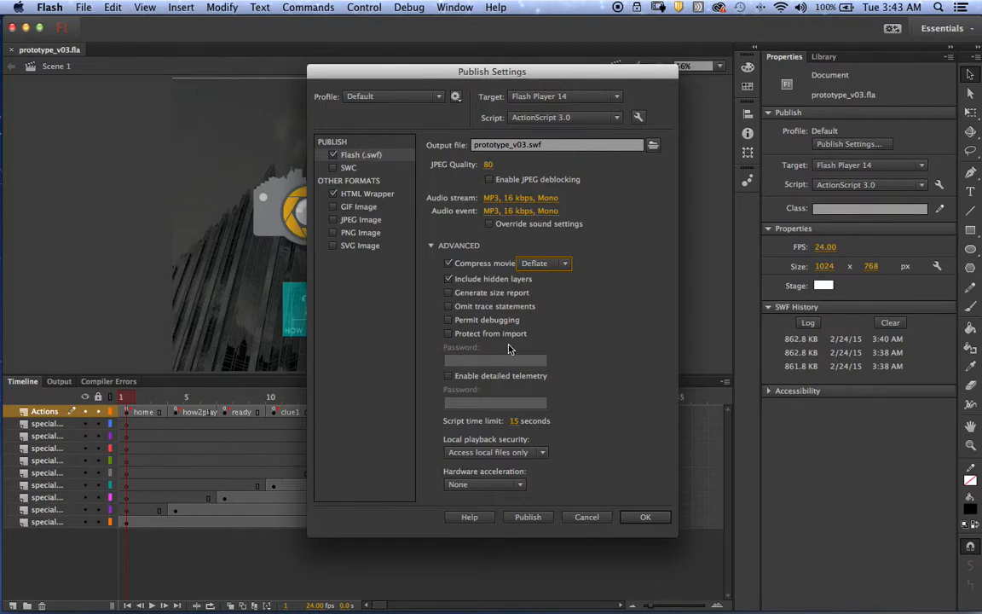
click(448, 333)
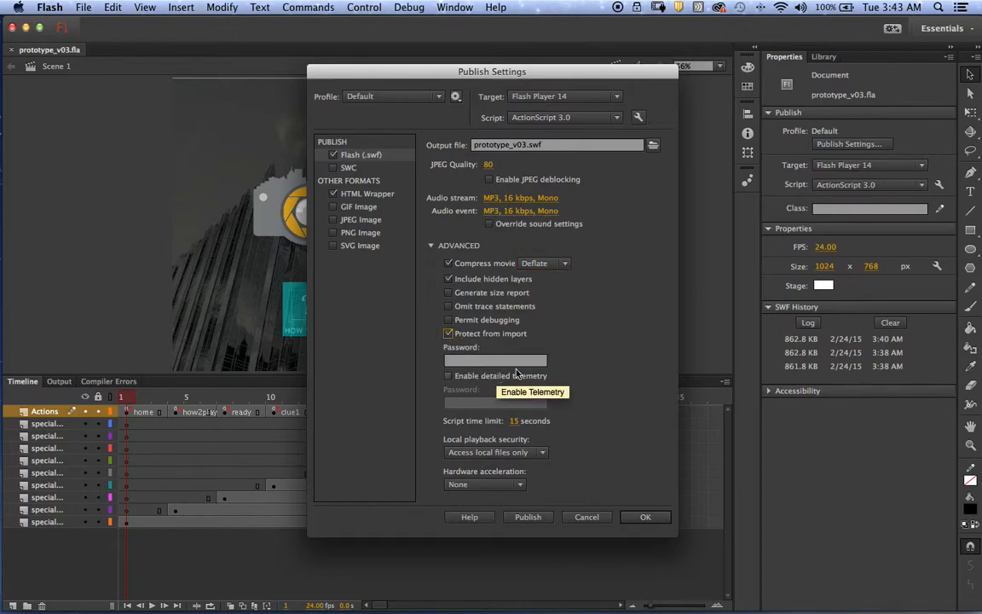
click(449, 333)
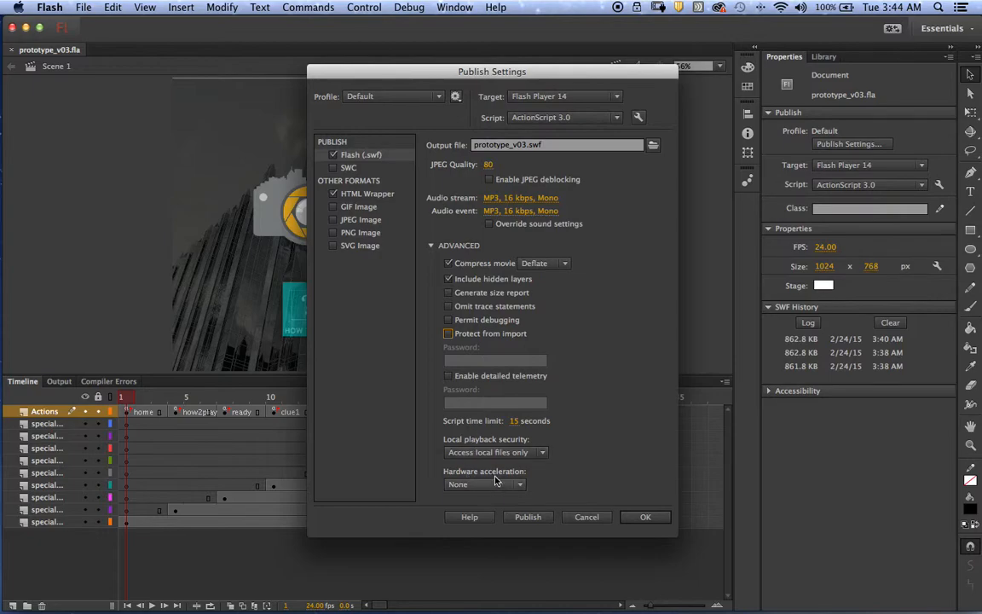
Step: Show the HTML Wrapper publish settings and examine the output file name and the available templates
click(369, 196)
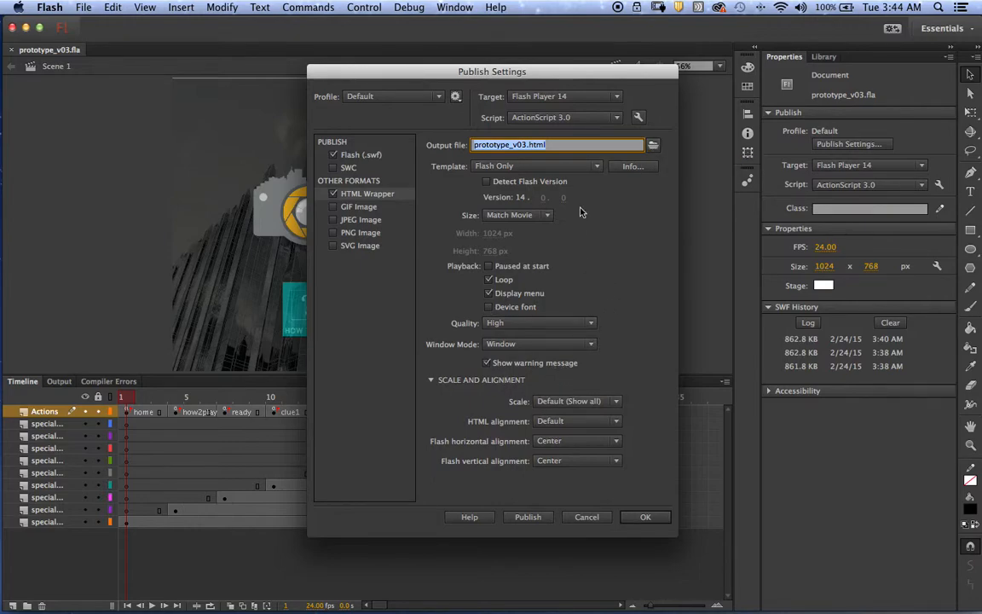
click(570, 168)
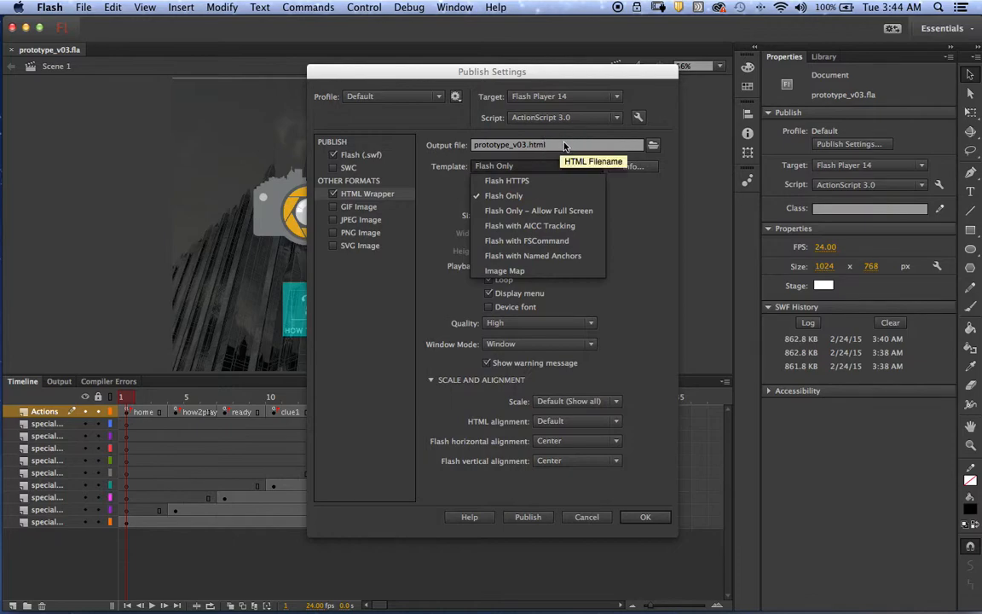
click(562, 145)
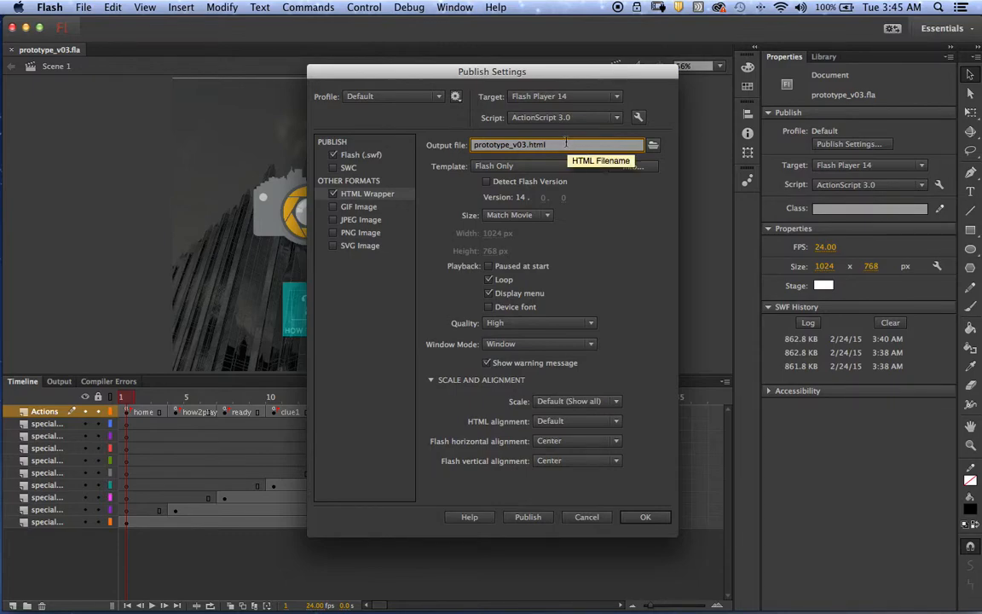
click(530, 168)
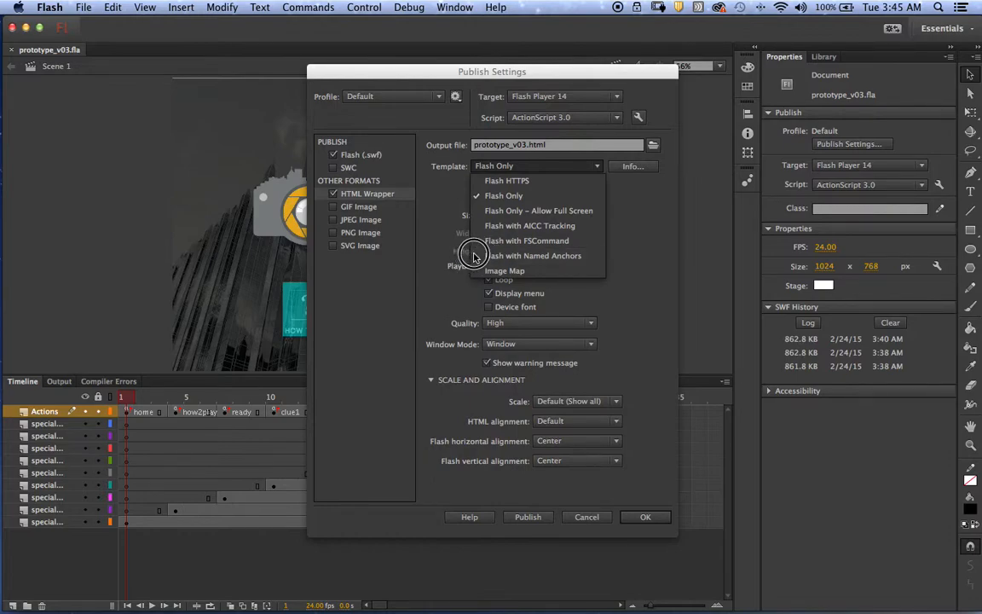
click(460, 294)
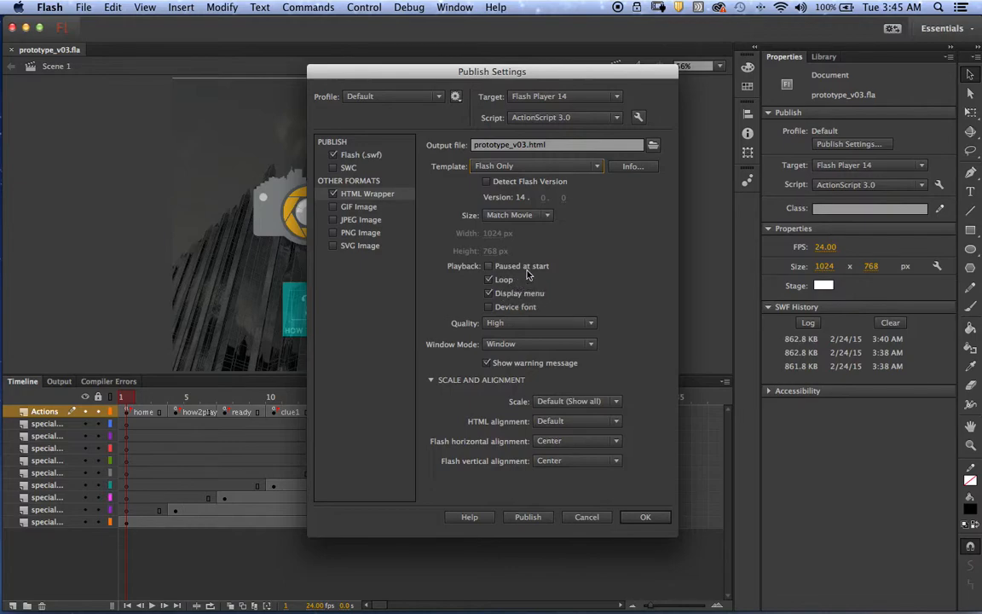
Step: Try the Percent and Pixels size options for the HTML wrapper, and return the size to Match Movie
click(517, 184)
click(529, 219)
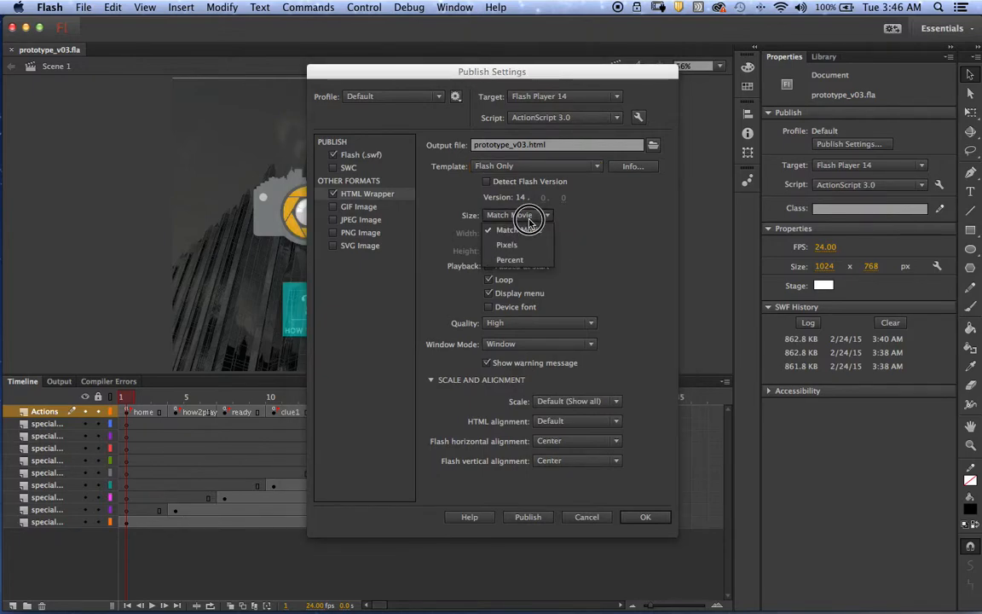
click(538, 261)
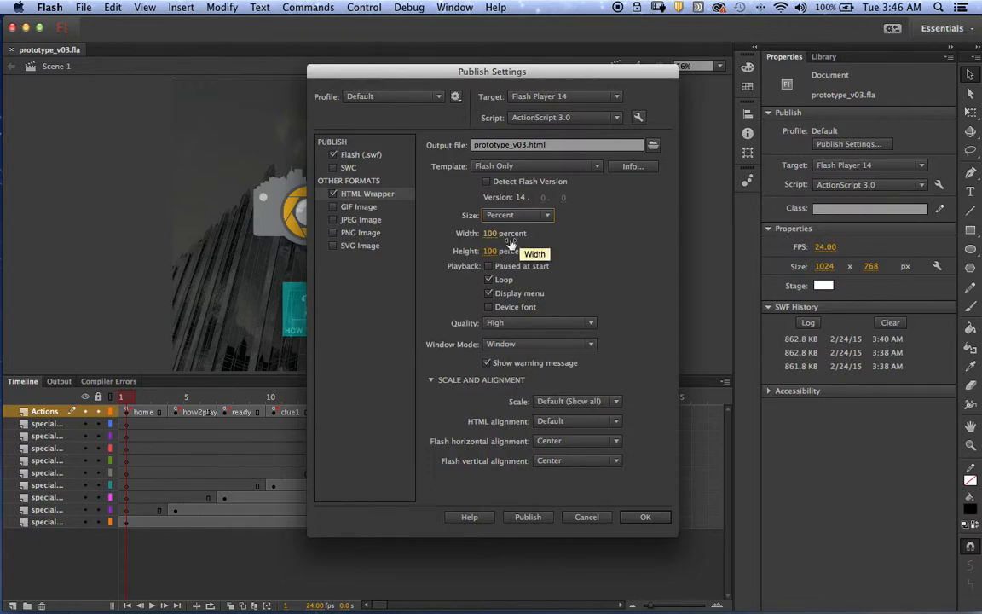
click(520, 215)
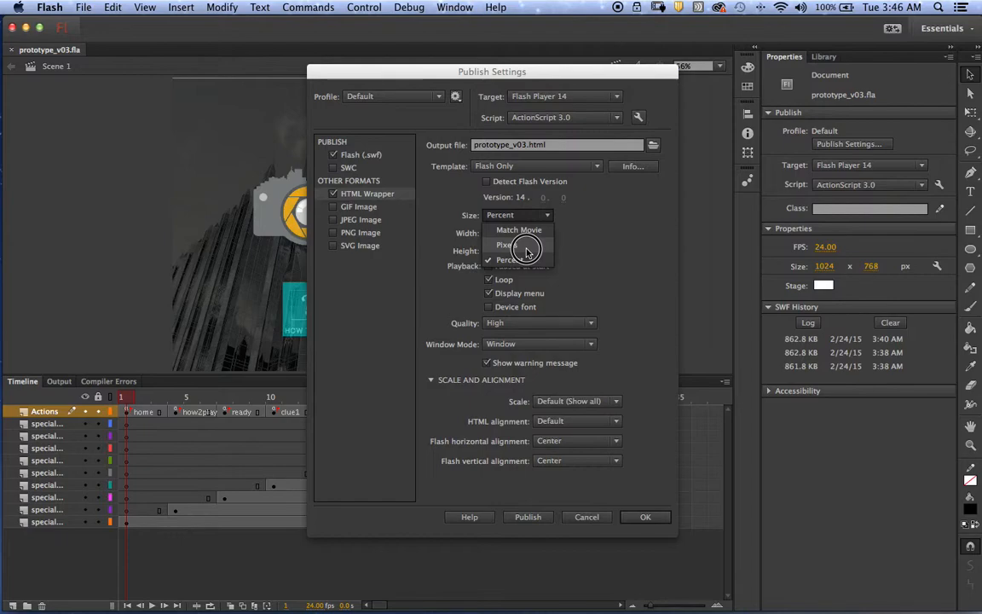
click(526, 249)
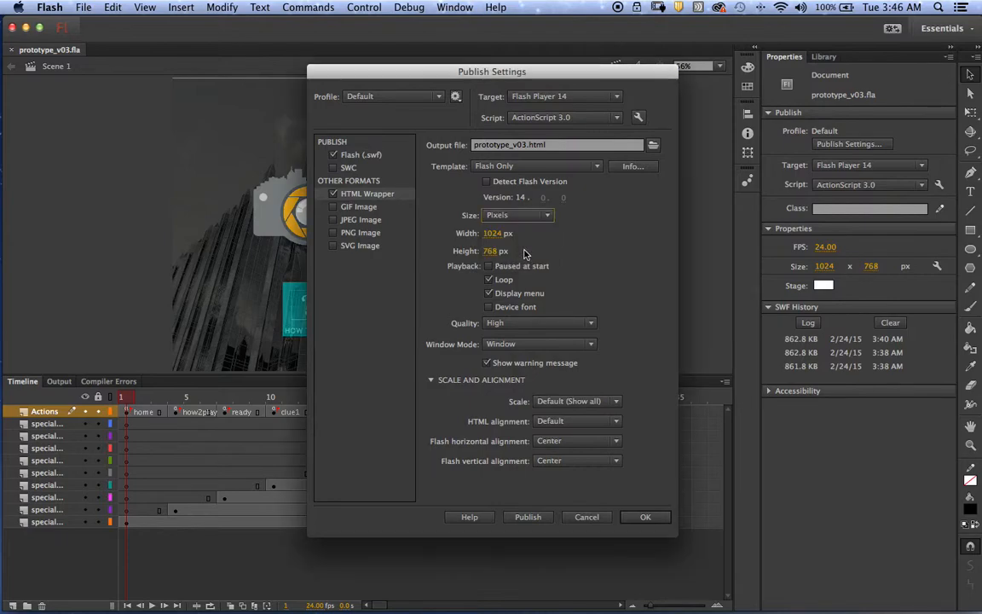
click(512, 215)
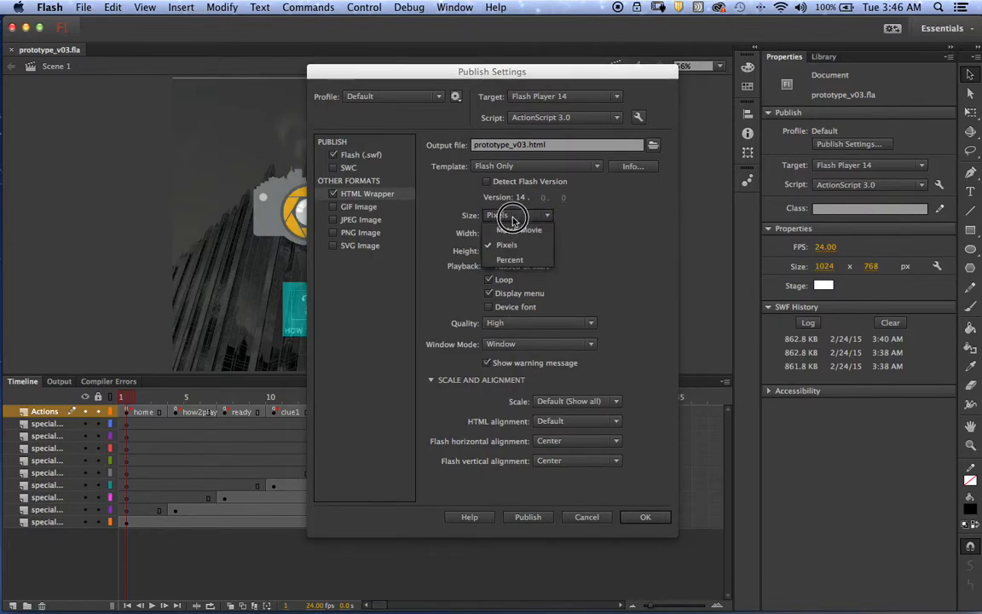
click(521, 226)
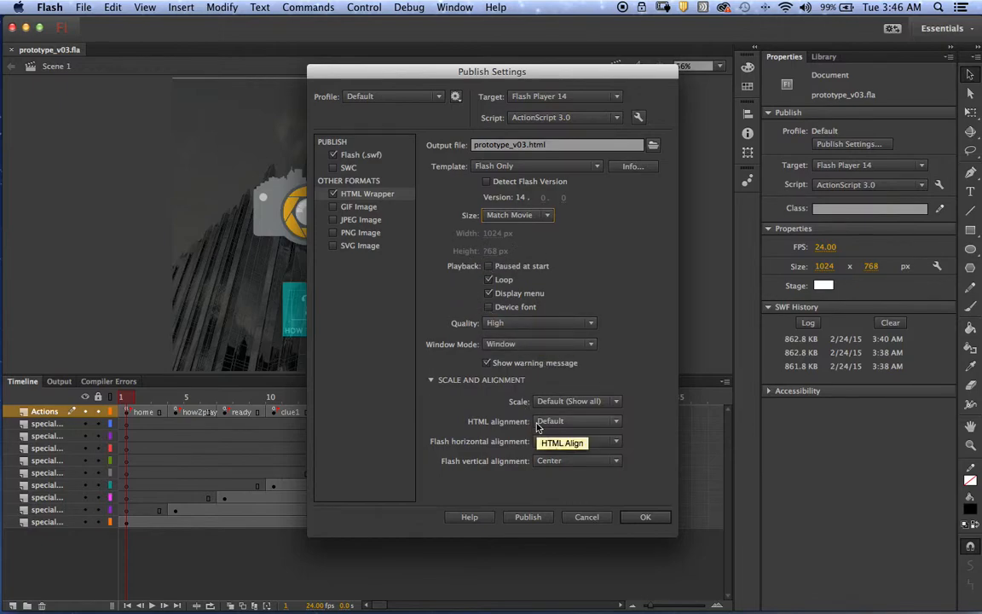
Step: Publish the SWF and HTML files with the current settings, and hide Flash to show the desktop
click(532, 518)
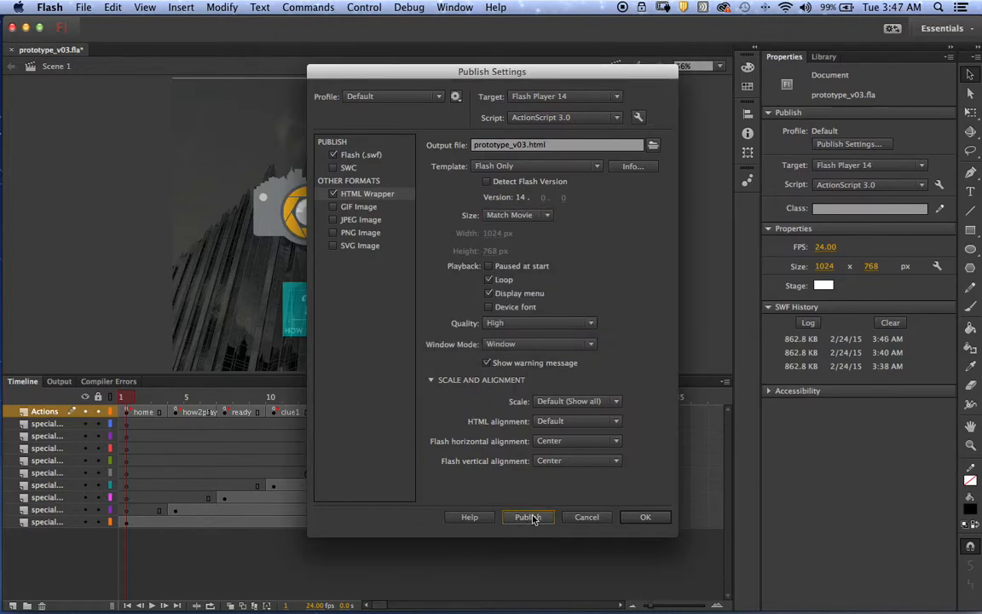
click(648, 517)
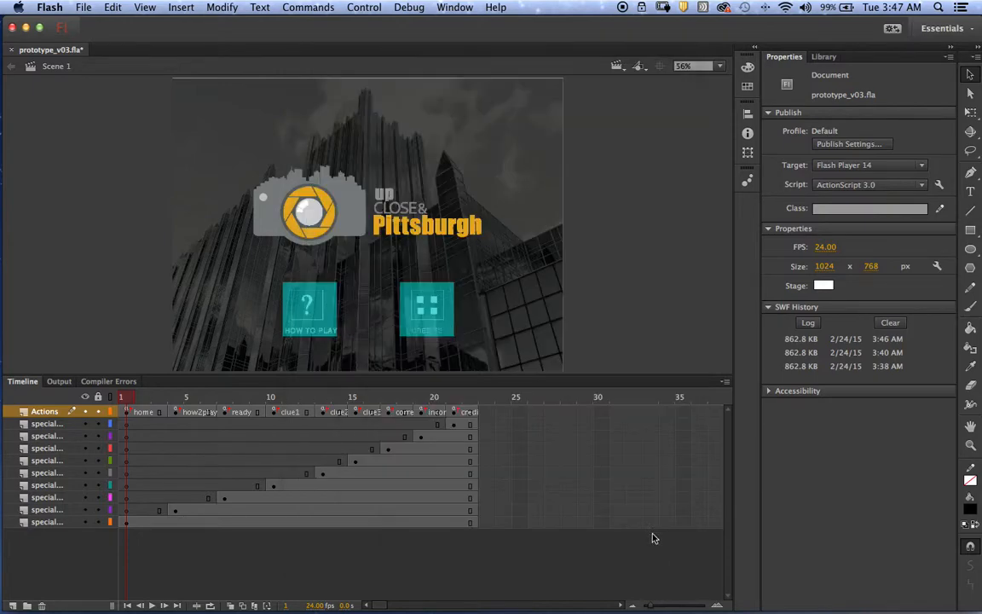
click(50, 7)
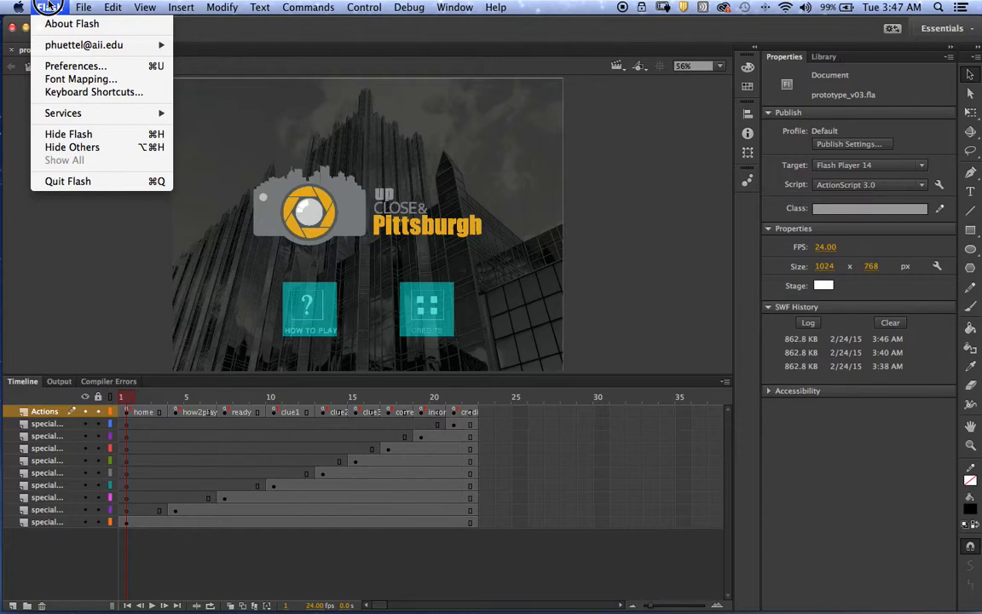
click(68, 135)
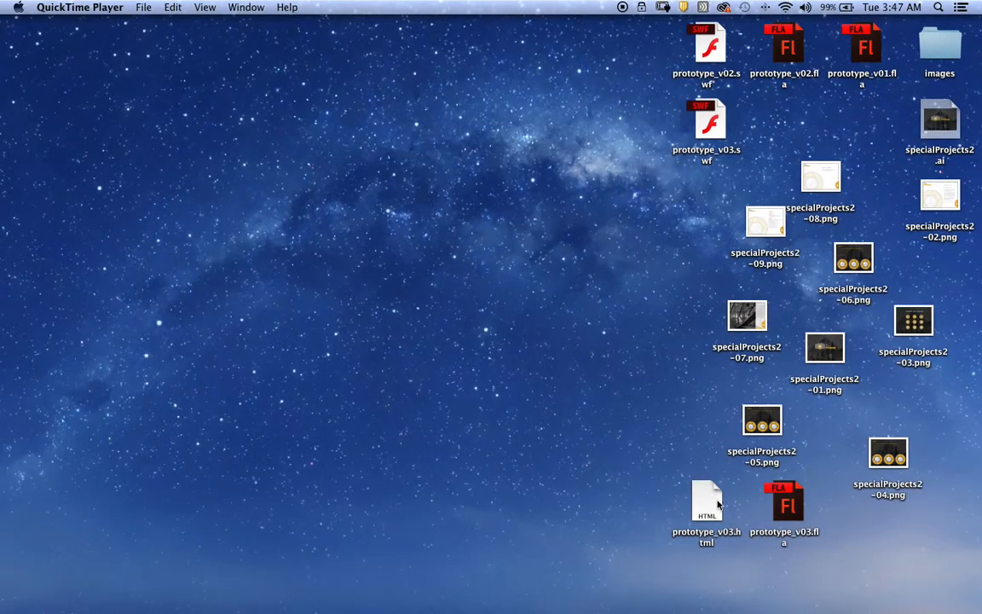
Step: Group prototype_v03.fla, prototype_v03.html and prototype_v03.swf in the open middle area of the desktop, and shift prototype_v02.swf slightly aside
drag(784, 505, 554, 375)
drag(712, 501, 641, 389)
drag(553, 375, 518, 377)
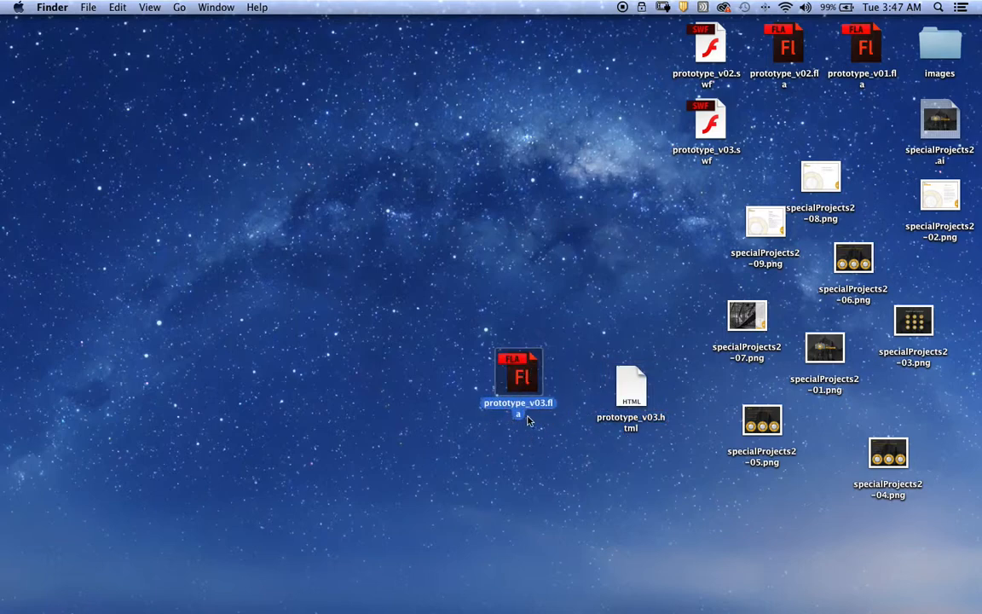
click(637, 390)
drag(637, 390, 518, 251)
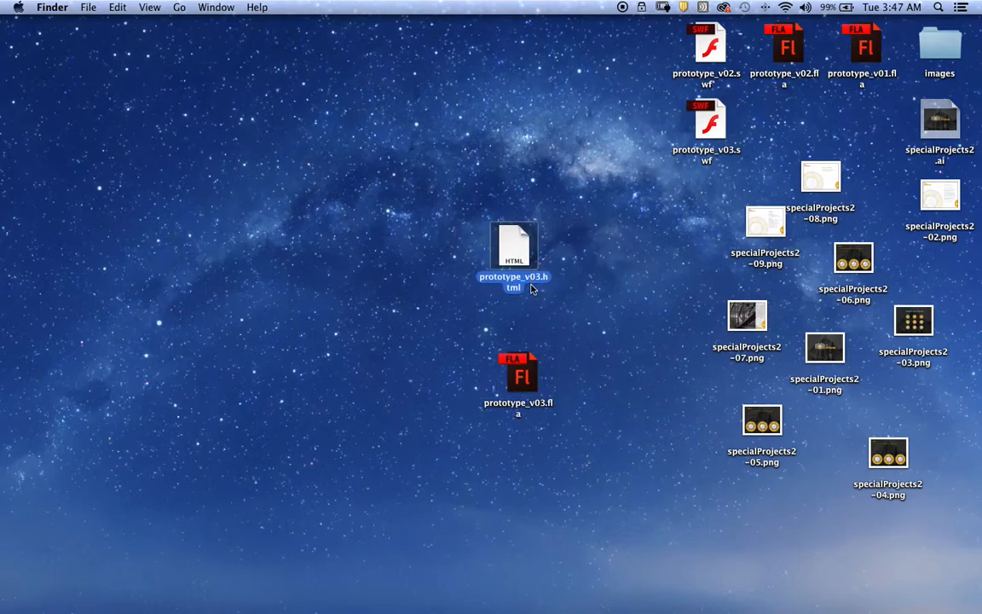
drag(710, 128, 608, 257)
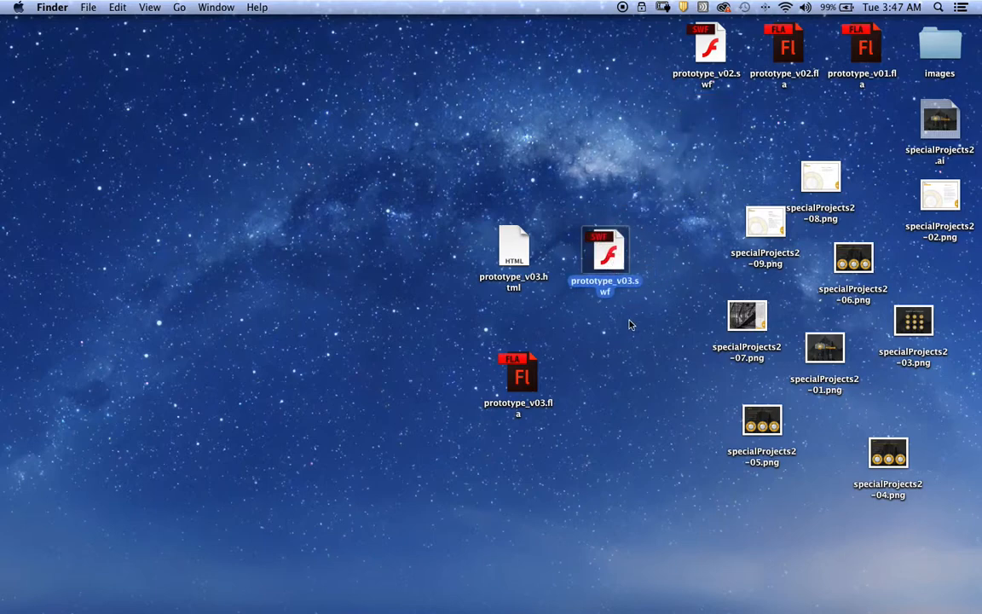
drag(699, 51, 650, 51)
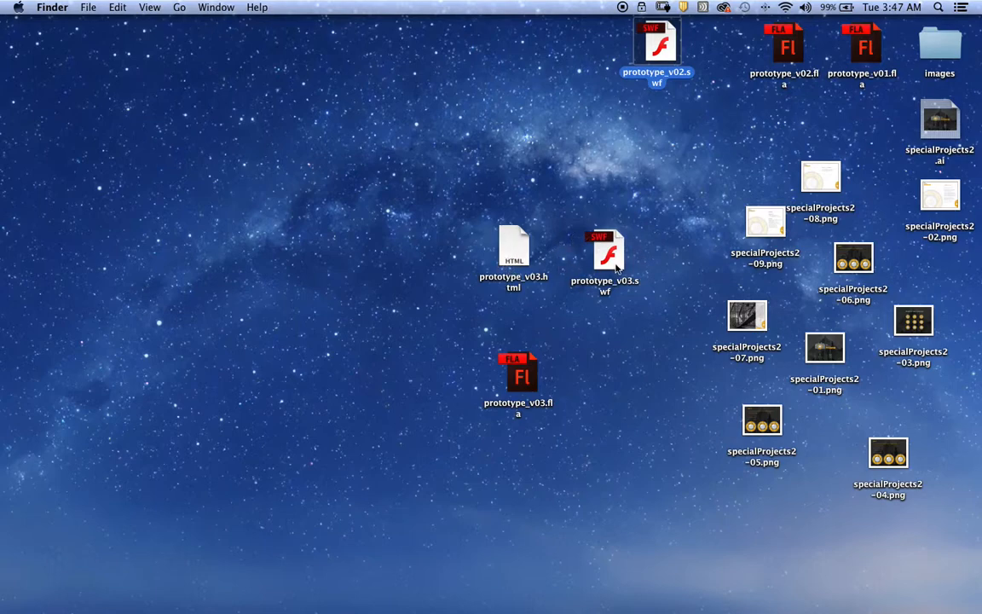
Step: Open the published prototype_v03.html in a web browser
drag(515, 250, 261, 586)
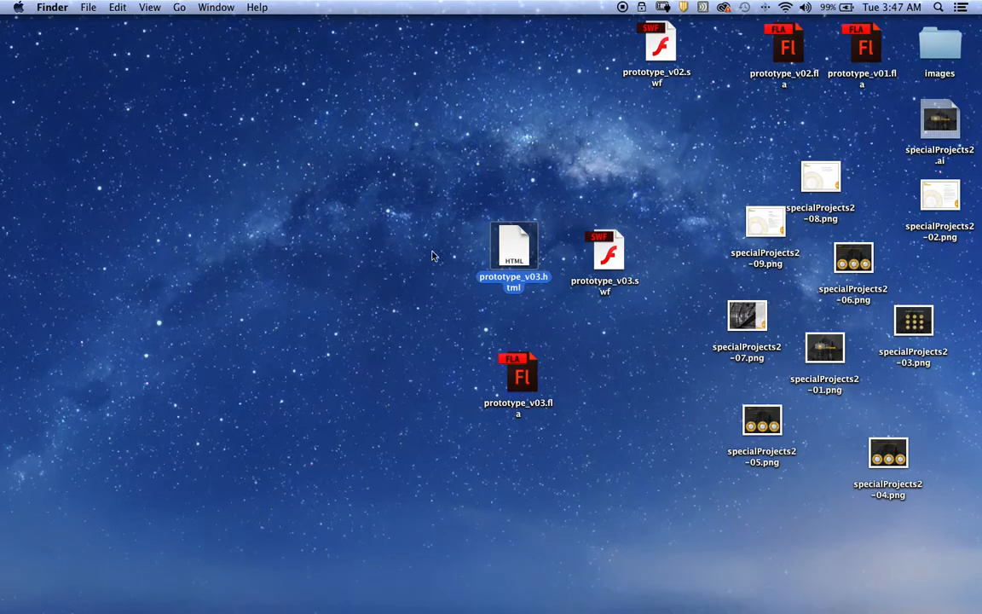